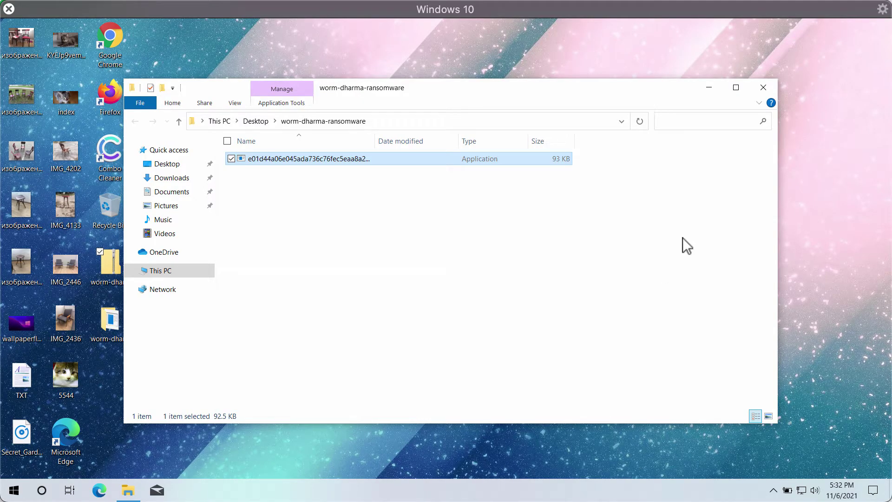
Close the worm-dharma-ransomware folder window and leave no desktop icons selected
{"action": "left_click", "coordinate": [763, 89]}
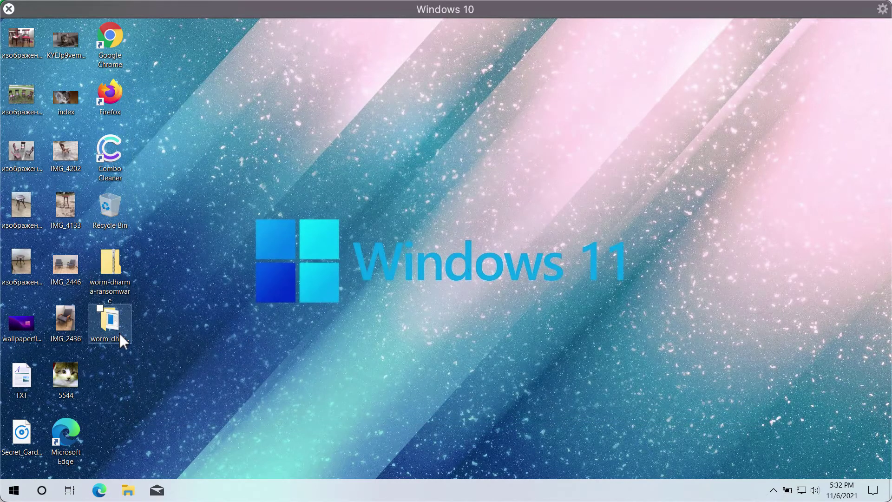
{"action": "left_click", "coordinate": [116, 328]}
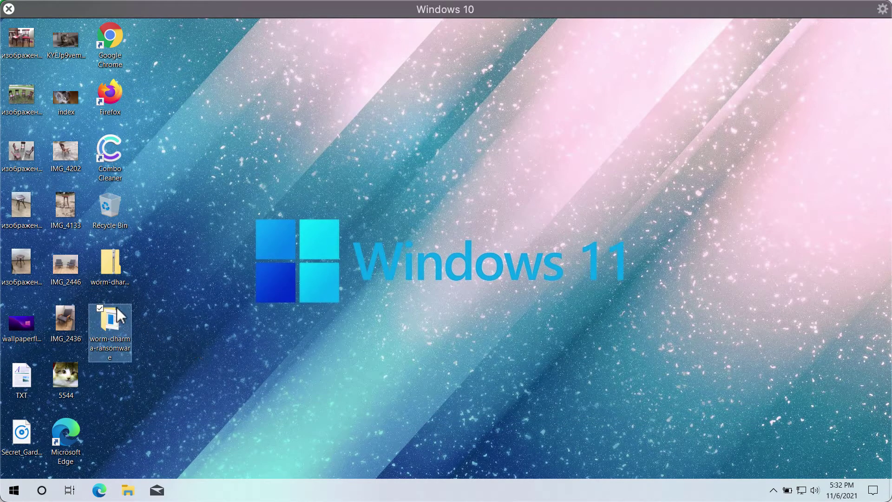
{"action": "left_click", "coordinate": [202, 293]}
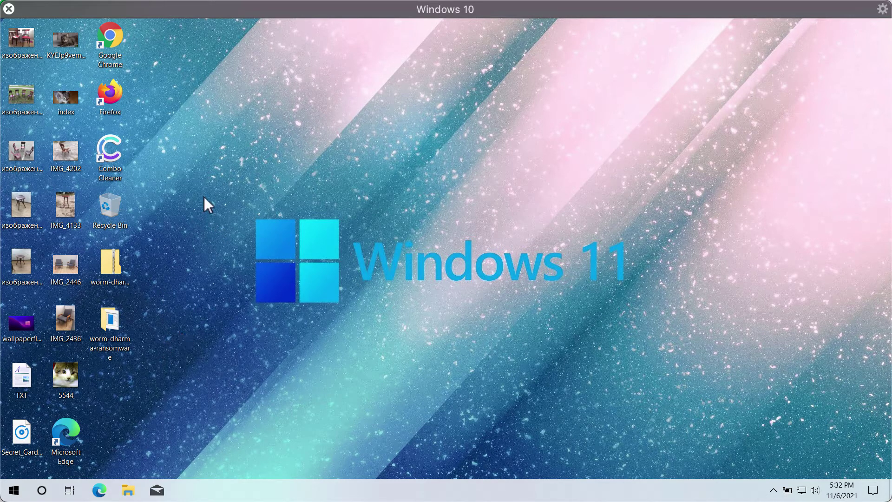
Open and close the IMG_4202 chair photo and the cat image in Windows Photos
{"action": "left_click", "coordinate": [59, 161]}
{"action": "double_click", "coordinate": [59, 160]}
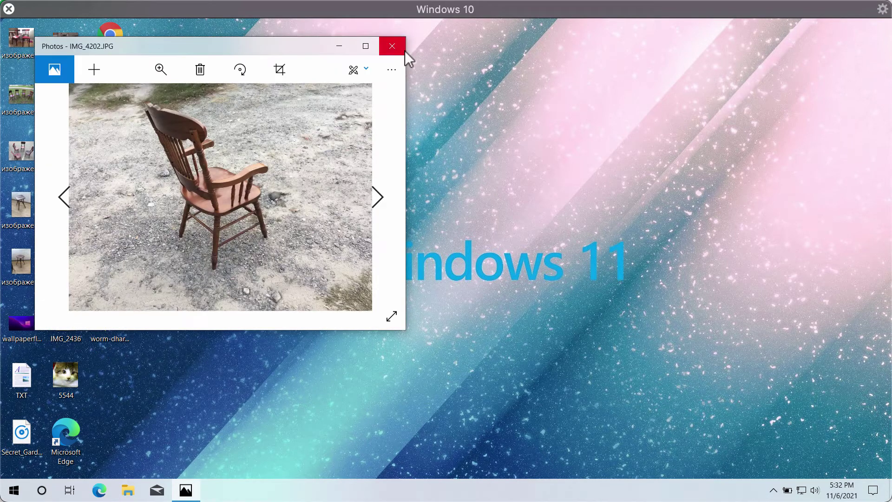
{"action": "left_click", "coordinate": [403, 51]}
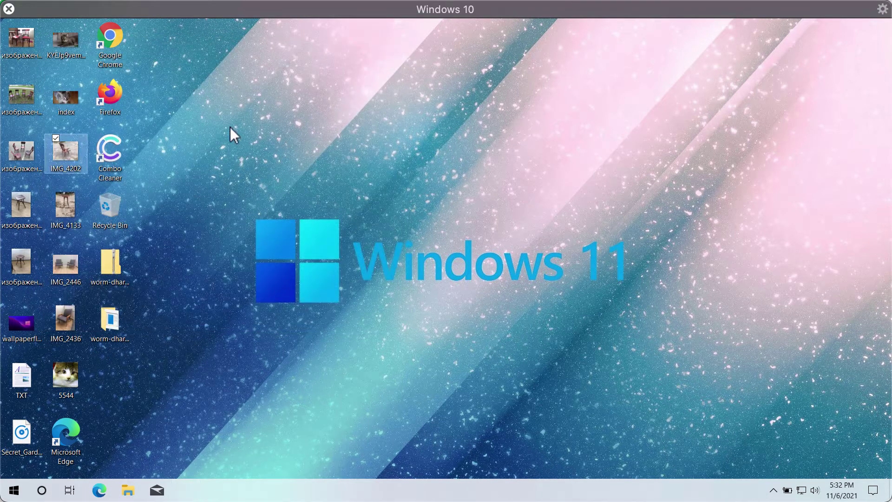
{"action": "left_click", "coordinate": [56, 46]}
{"action": "double_click", "coordinate": [54, 46]}
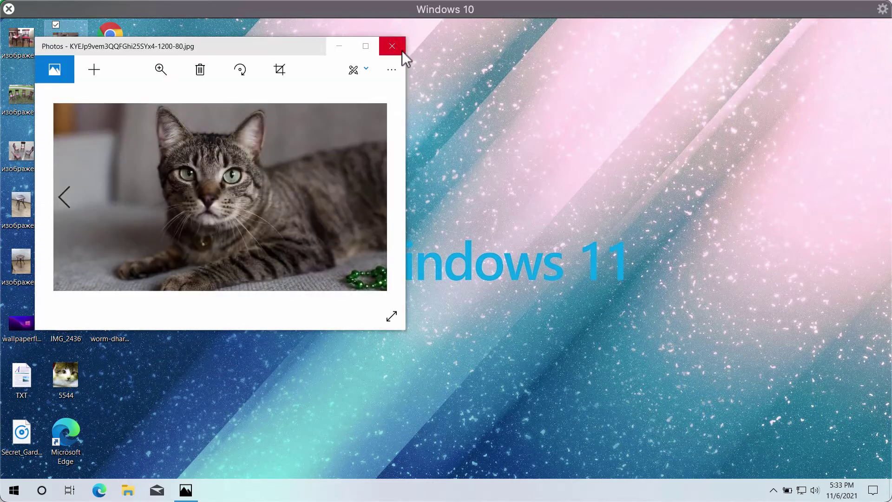
{"action": "left_click", "coordinate": [397, 49]}
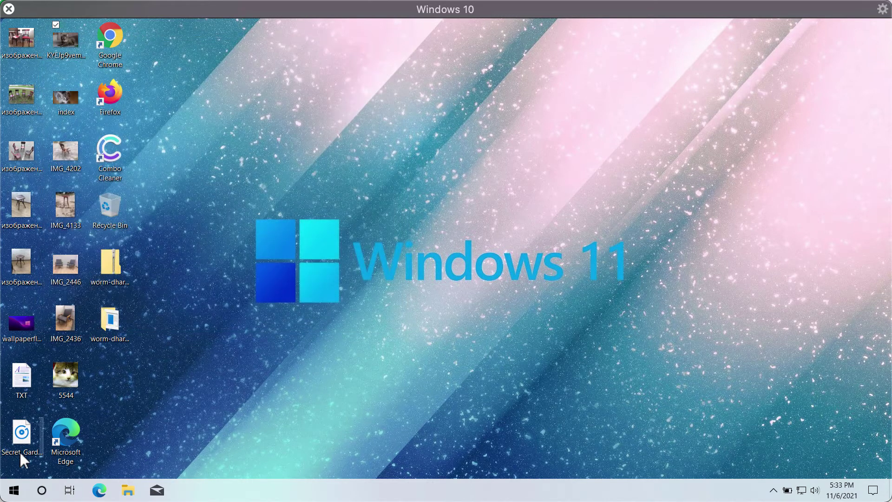
Open and close the TXT document in WordPad and Secret_Garden in the media player
{"action": "double_click", "coordinate": [14, 387]}
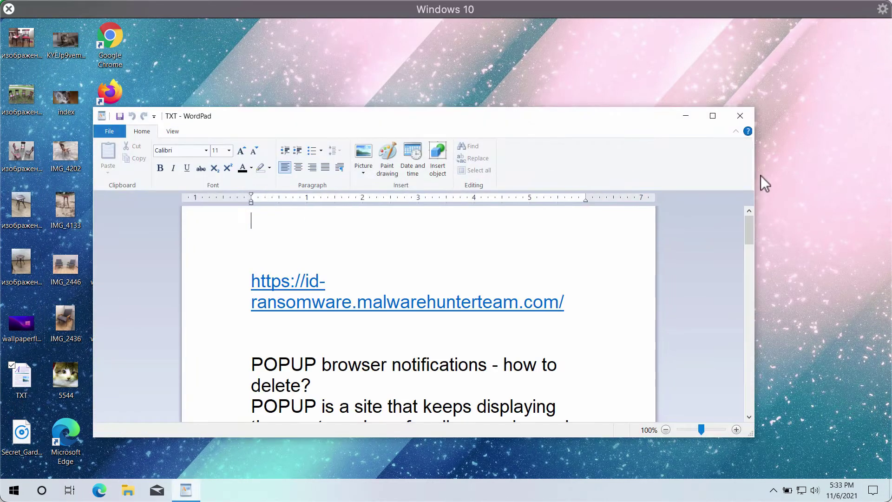
{"action": "left_click", "coordinate": [741, 116]}
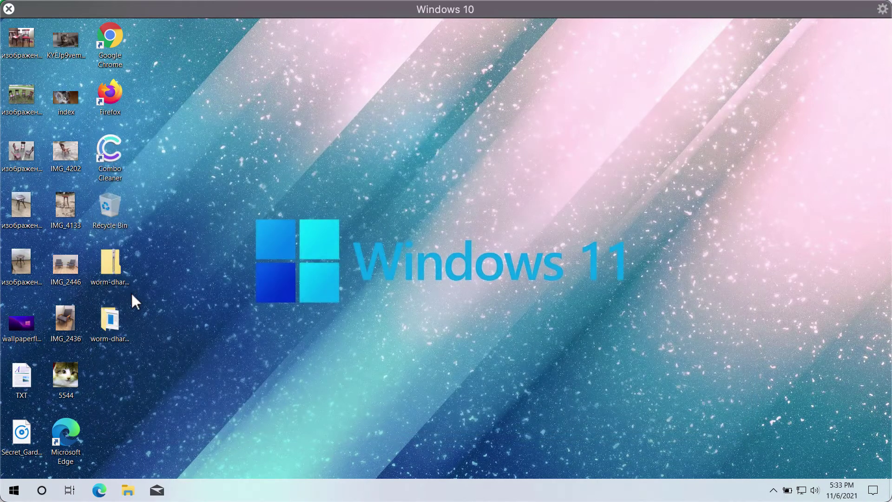
{"action": "double_click", "coordinate": [17, 439]}
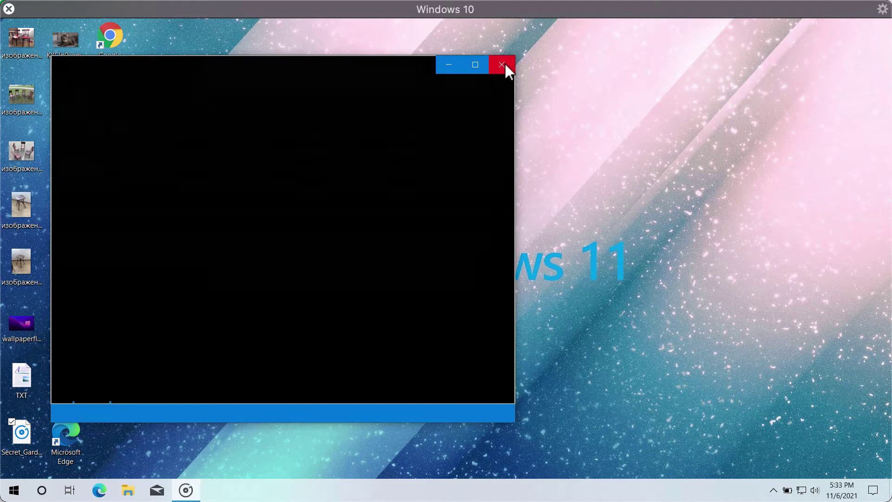
{"action": "left_click", "coordinate": [505, 63]}
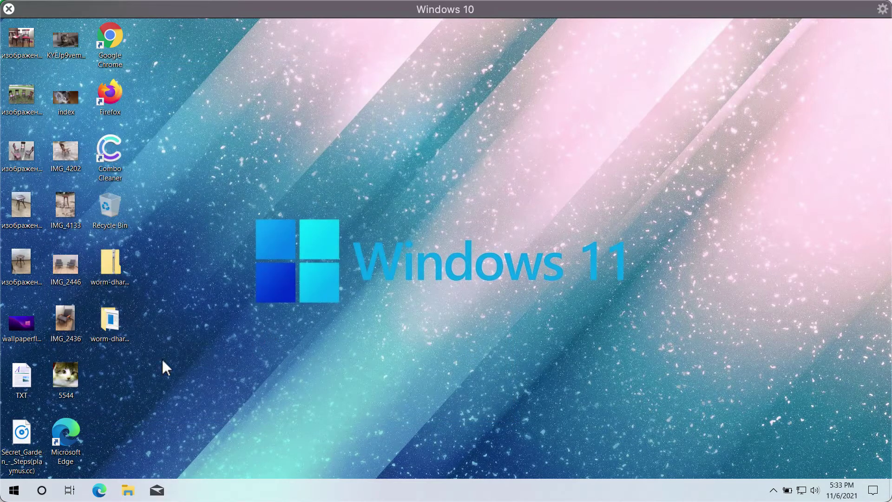
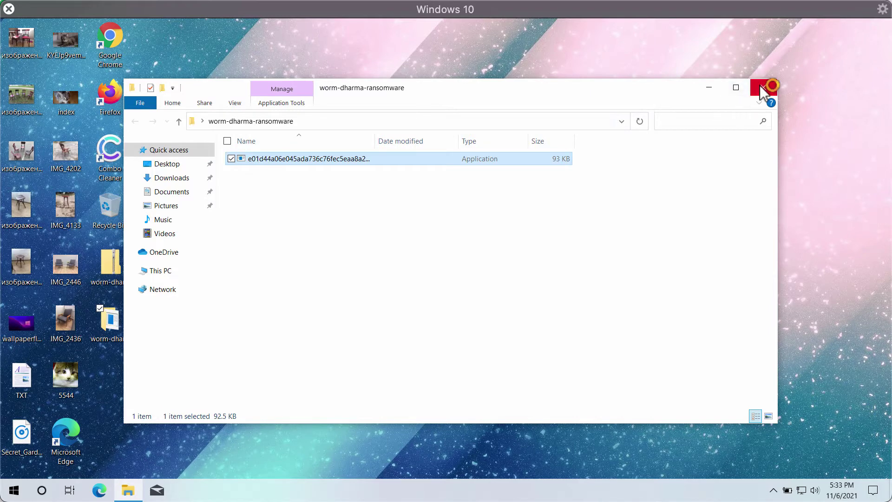
Close the worm-dharma-ransomware folder and confirm the desktop files like index.jpg now end in .WORM
{"action": "left_click", "coordinate": [761, 88]}
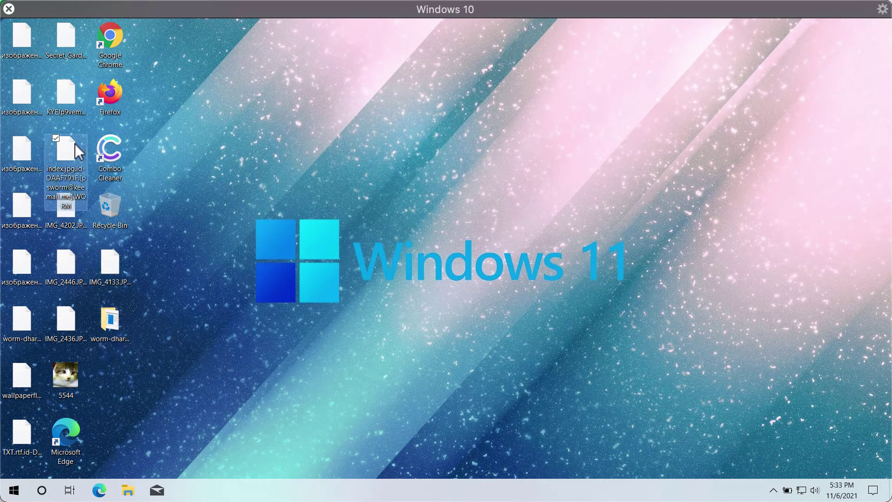
{"action": "left_click", "coordinate": [74, 144]}
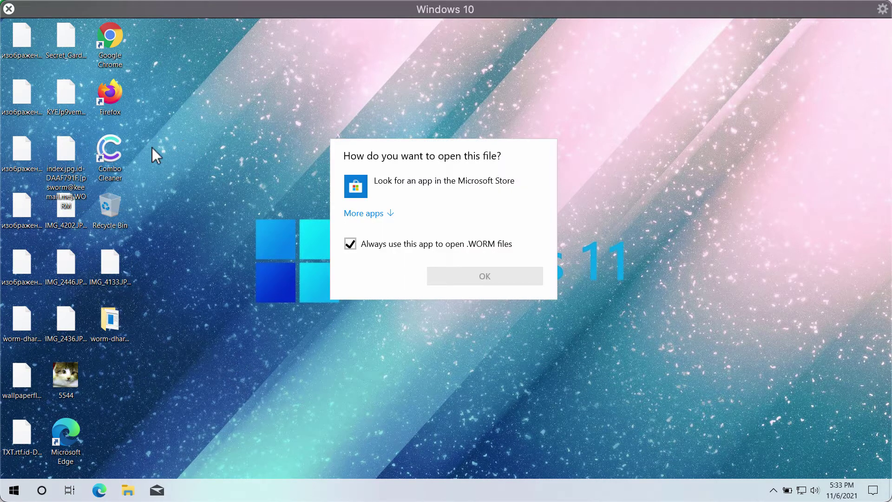
{"action": "left_click", "coordinate": [518, 79]}
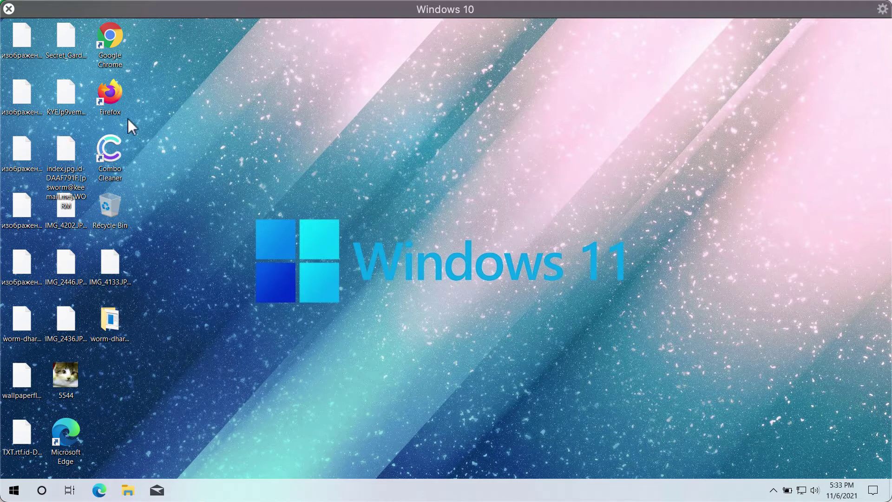
{"action": "left_click", "coordinate": [70, 96]}
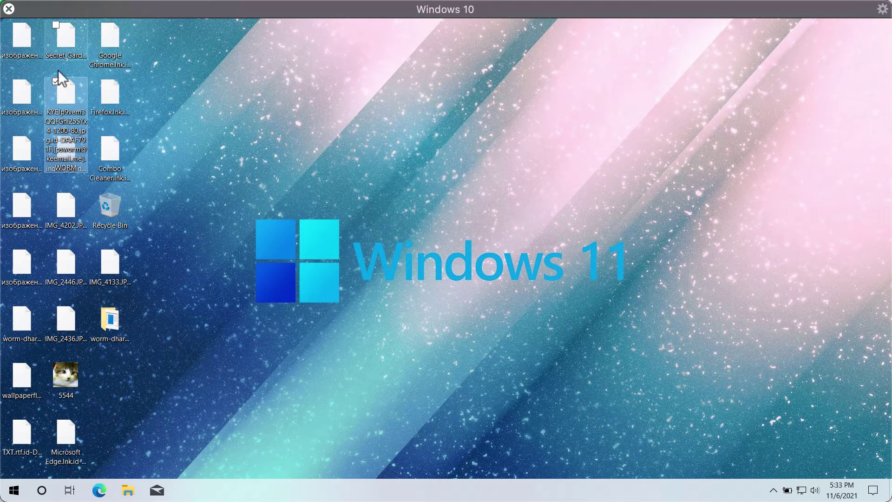
{"action": "left_click", "coordinate": [112, 100]}
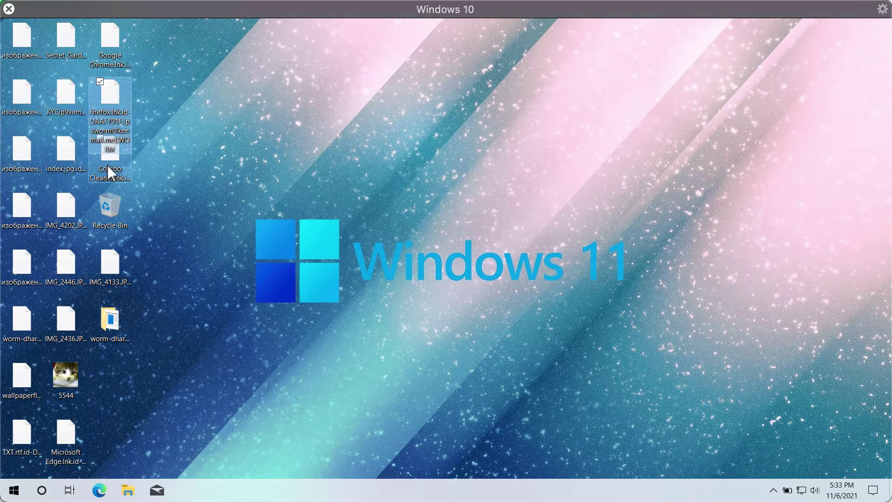
{"action": "left_click", "coordinate": [238, 380]}
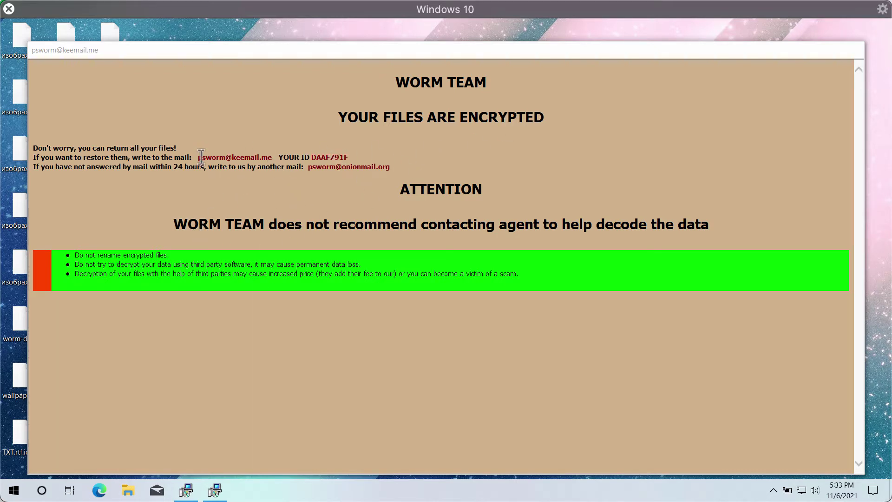
Highlight the two attacker contact e-mail addresses in the WORM ransom note
{"action": "left_click_drag", "start_coordinate": [201, 157], "coordinate": [276, 156]}
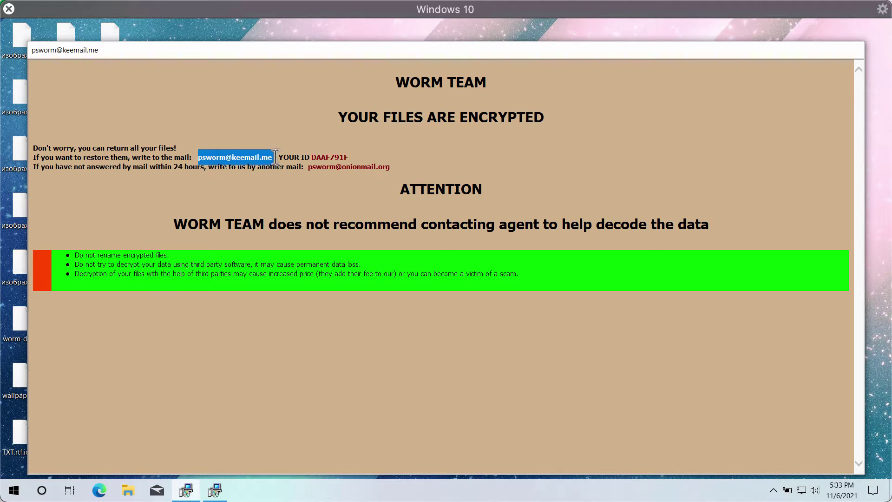
{"action": "left_click", "coordinate": [431, 168]}
{"action": "left_click_drag", "start_coordinate": [330, 170], "coordinate": [308, 169]}
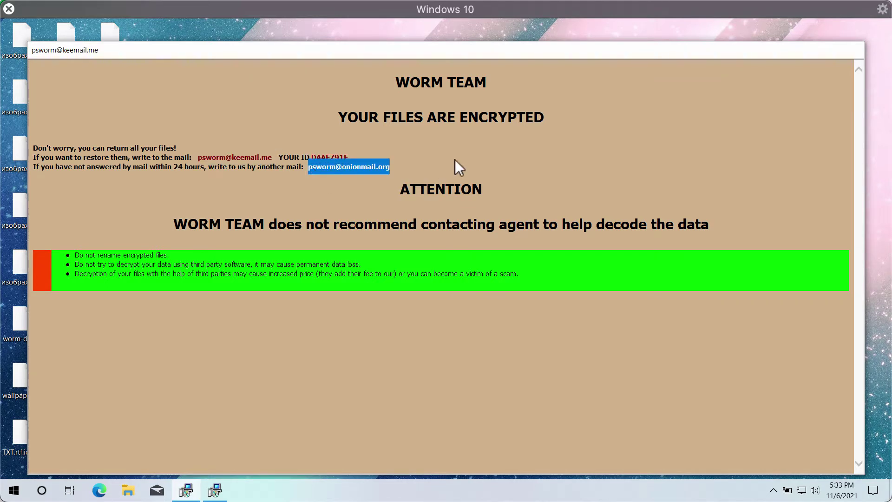
{"action": "left_click", "coordinate": [352, 172]}
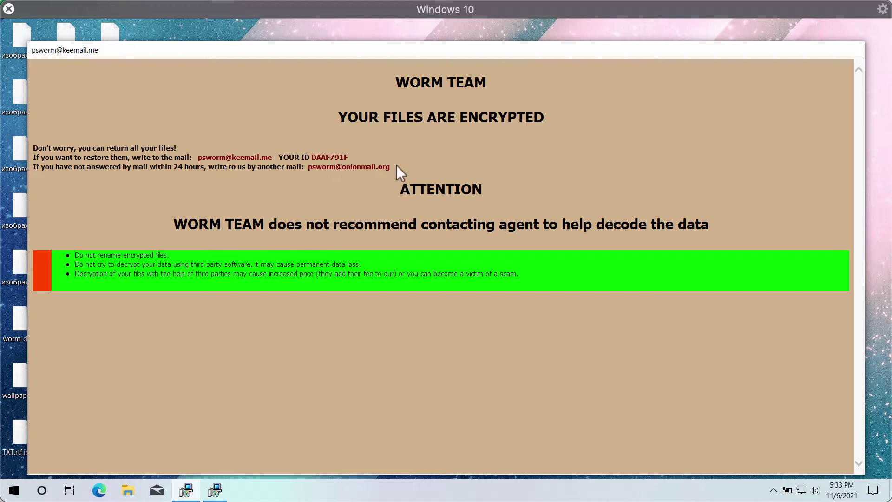
{"action": "left_click", "coordinate": [287, 138]}
Move the ransom note down and right to uncover the desktop icons
{"action": "left_click_drag", "start_coordinate": [509, 49], "coordinate": [509, 53]}
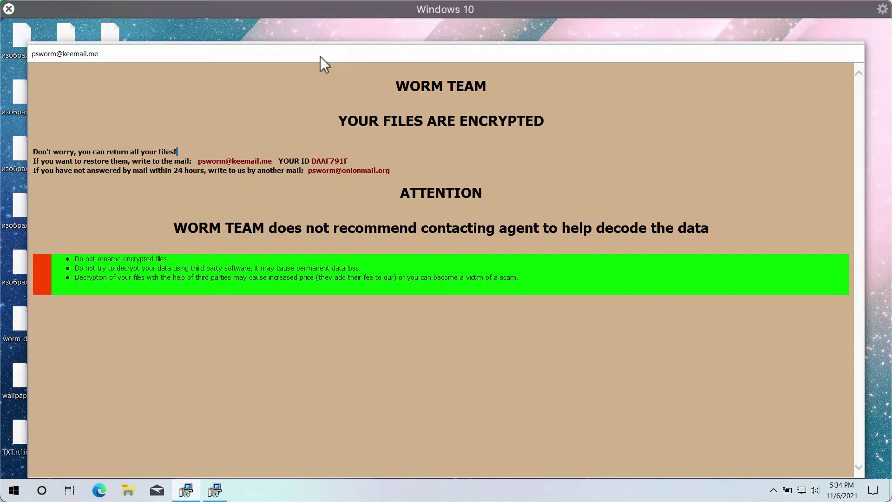
{"action": "left_click_drag", "start_coordinate": [438, 57], "coordinate": [439, 55]}
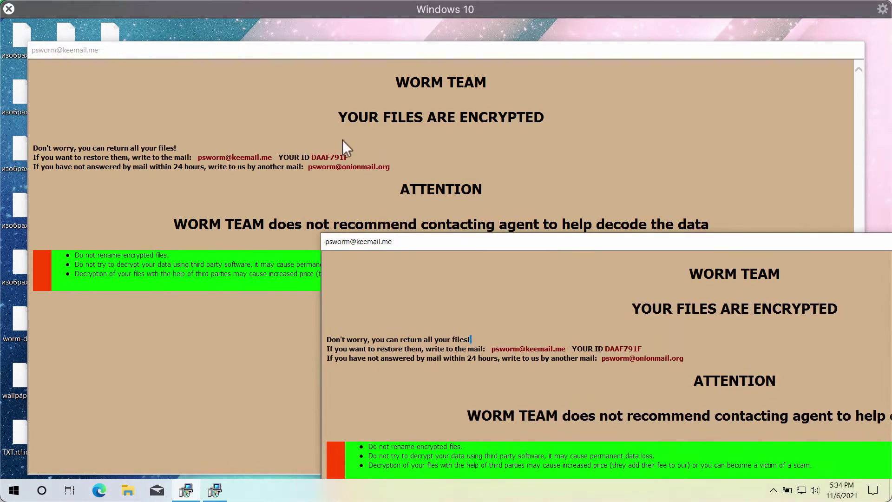
{"action": "left_click_drag", "start_coordinate": [294, 46], "coordinate": [539, 130]}
{"action": "left_click", "coordinate": [252, 186]}
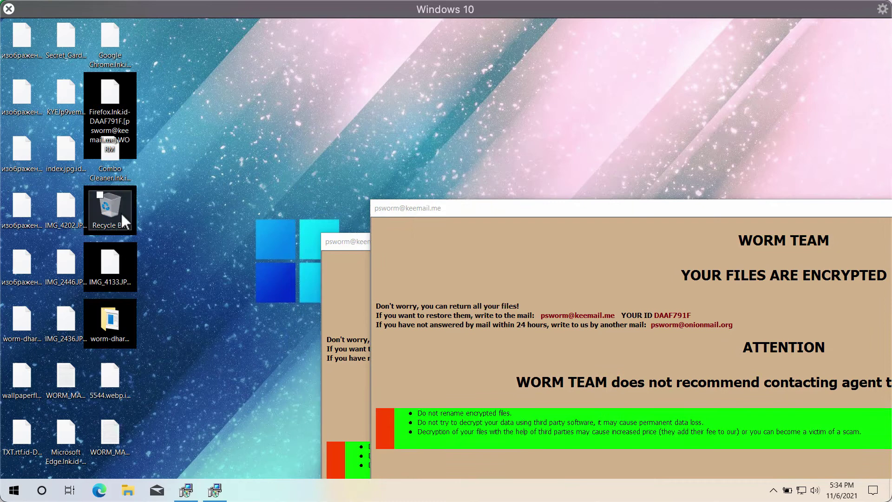
Browse via This PC to C:\Program Files (x86)\Internet Explorer
{"action": "left_click", "coordinate": [120, 212]}
{"action": "double_click", "coordinate": [119, 211]}
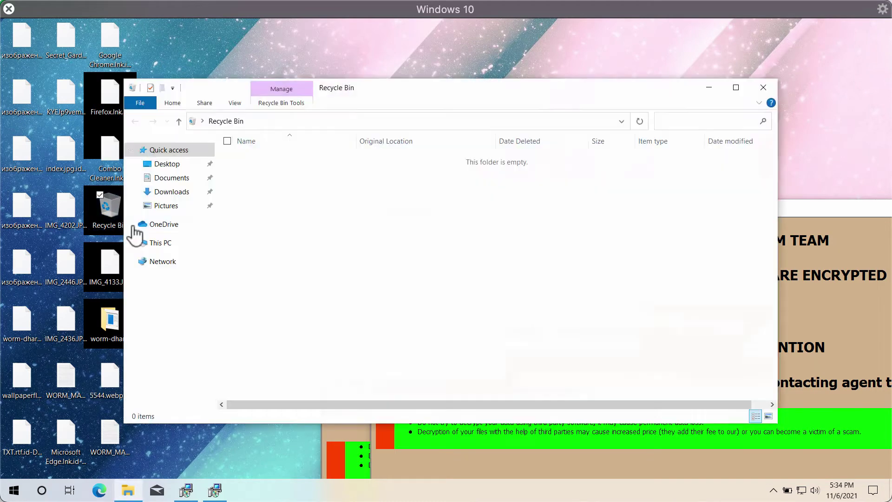
{"action": "left_click", "coordinate": [164, 244]}
{"action": "double_click", "coordinate": [325, 246]}
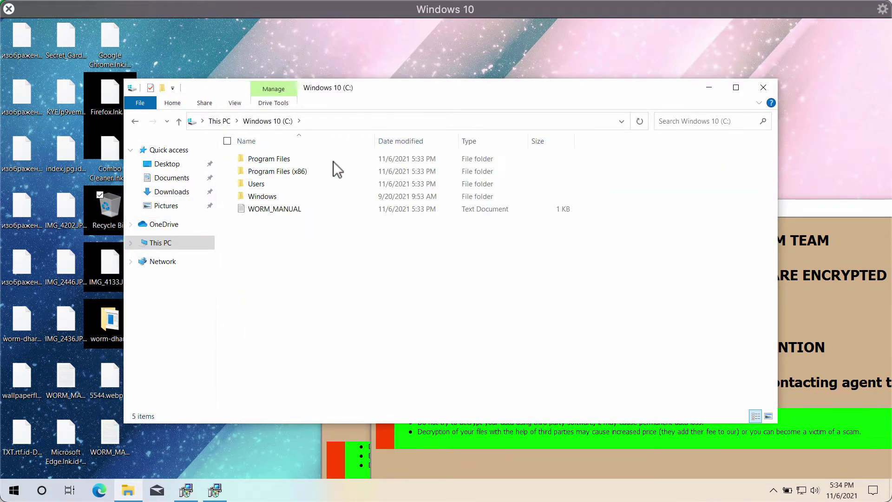
{"action": "double_click", "coordinate": [286, 171]}
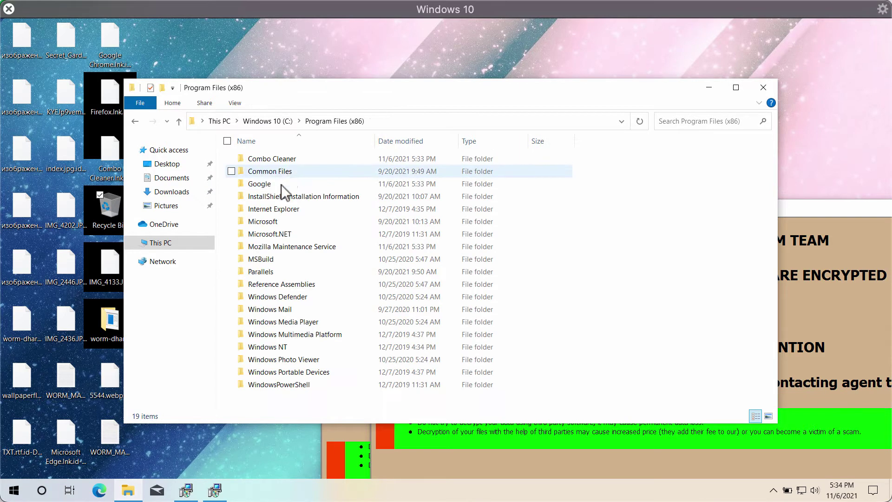
{"action": "double_click", "coordinate": [283, 210]}
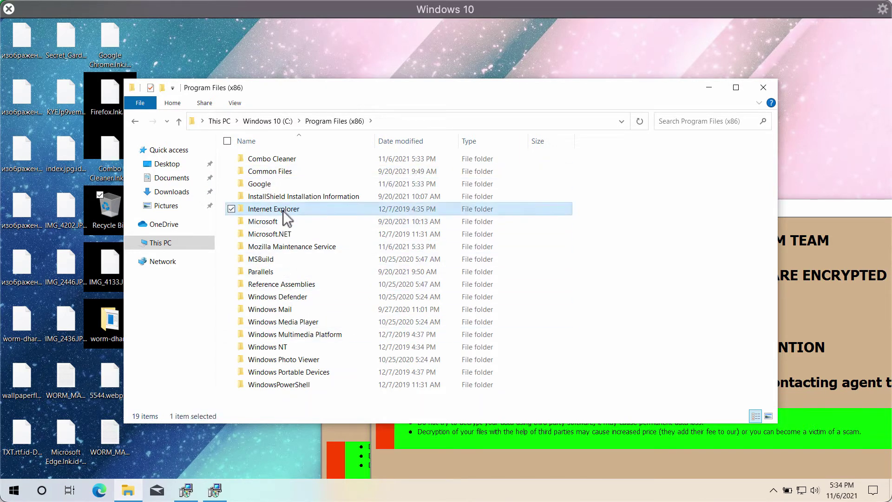
{"action": "left_click", "coordinate": [294, 247]}
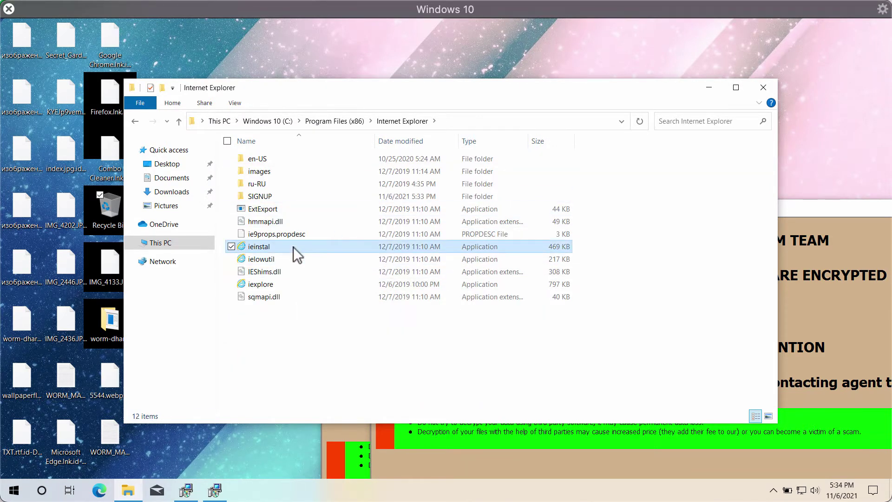
Launch Internet Explorer from that folder and close the File Explorer window
{"action": "double_click", "coordinate": [280, 284]}
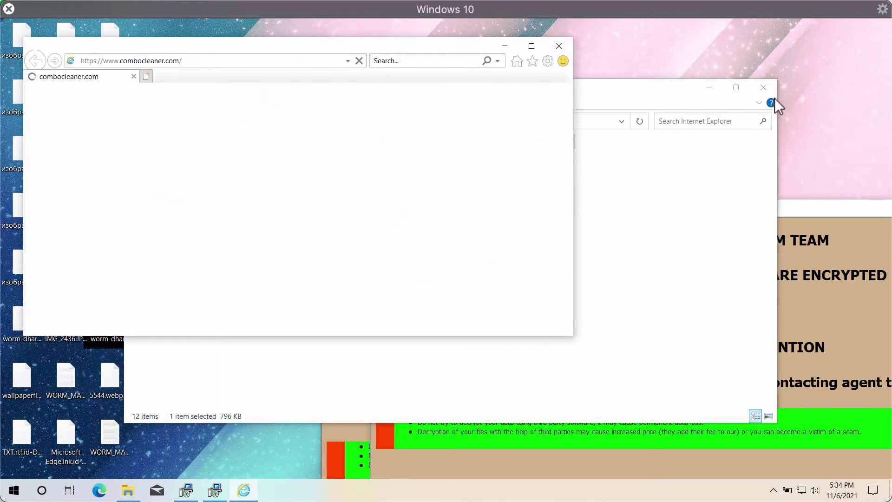
{"action": "left_click", "coordinate": [765, 88]}
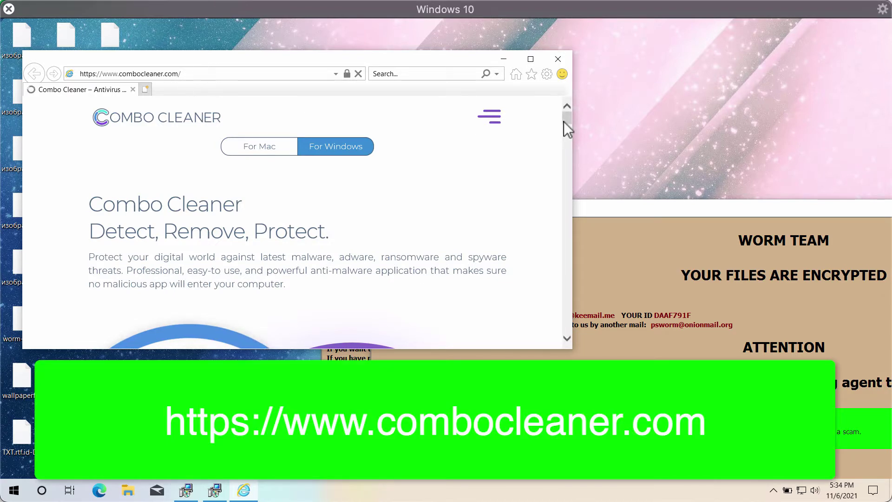
{"action": "left_click_drag", "start_coordinate": [564, 122], "coordinate": [565, 143]}
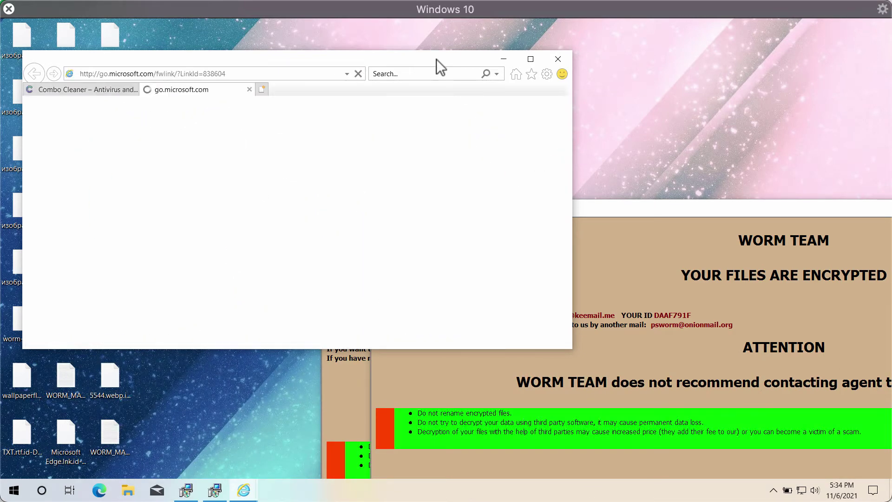
Download CCSetup.exe from combocleaner.com, choose Run, and shift the browser window right
{"action": "left_click", "coordinate": [73, 90]}
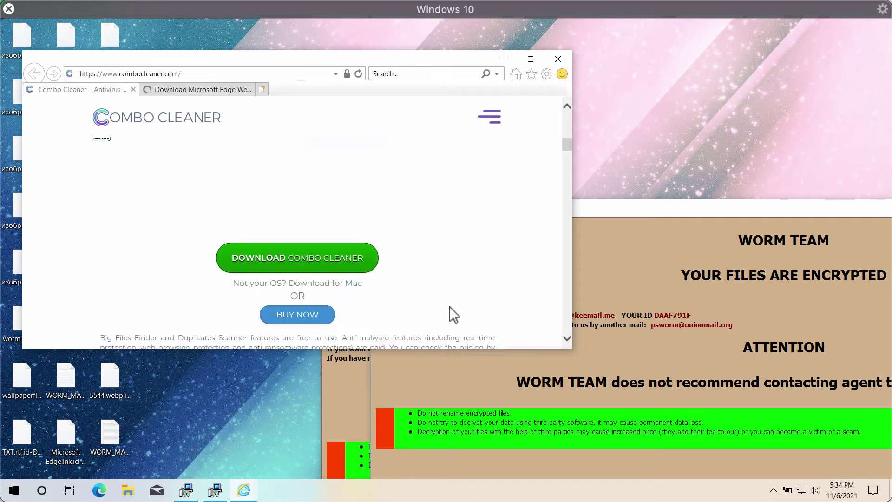
{"action": "left_click", "coordinate": [331, 252]}
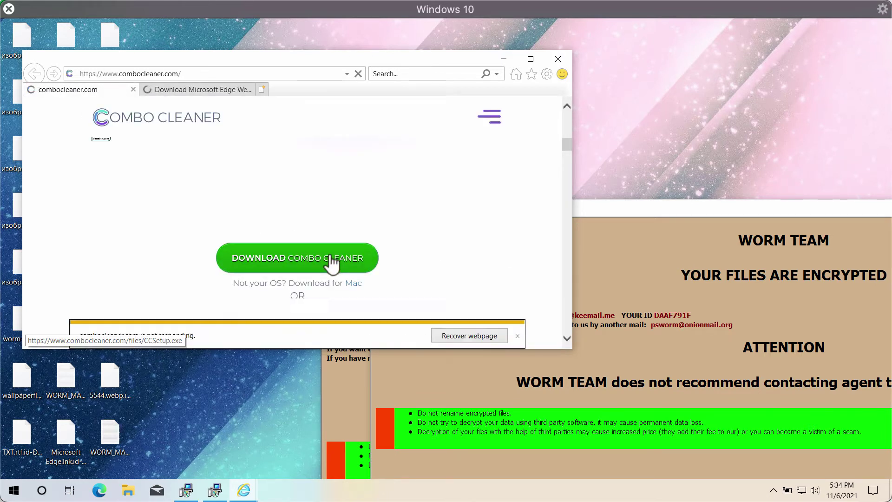
{"action": "left_click", "coordinate": [404, 336]}
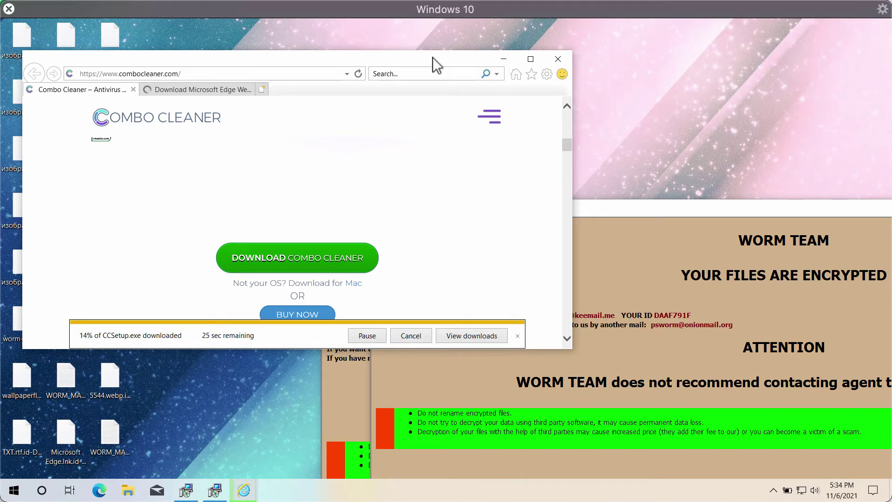
{"action": "left_click_drag", "start_coordinate": [441, 56], "coordinate": [467, 59]}
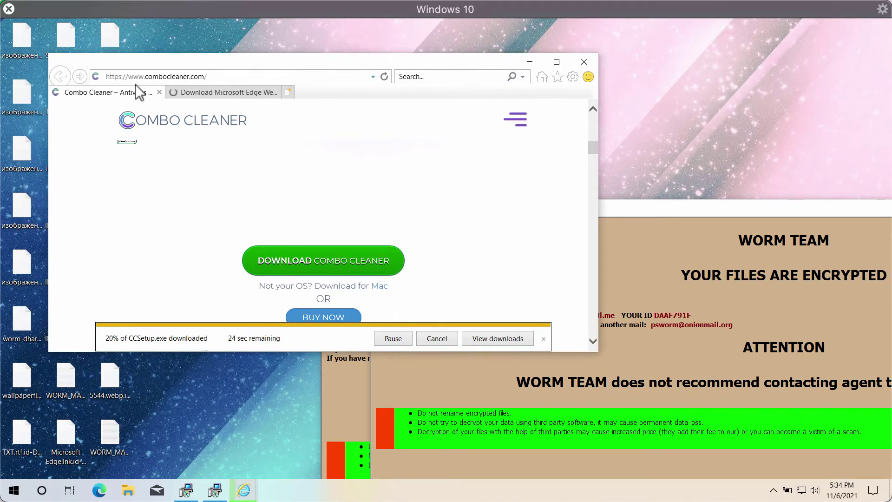
{"action": "left_click_drag", "start_coordinate": [271, 60], "coordinate": [370, 71]}
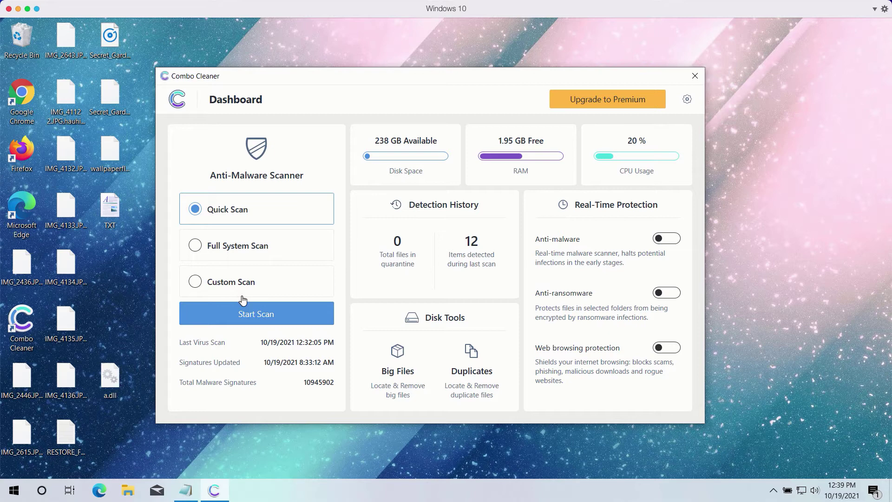
Start a Quick Scan from the Combo Cleaner Dashboard
{"action": "left_click", "coordinate": [277, 315]}
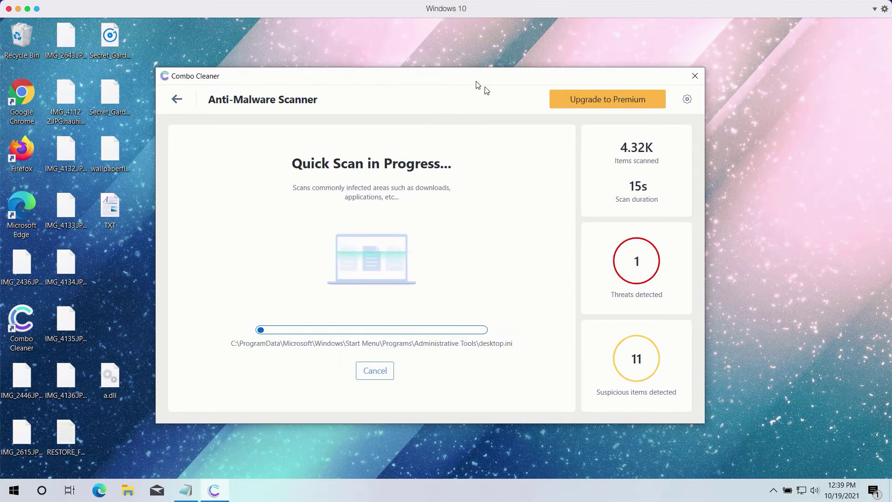
Open Settings and show the Anti-Ransomware tab with no protected folders or trusted programs
{"action": "left_click", "coordinate": [687, 100]}
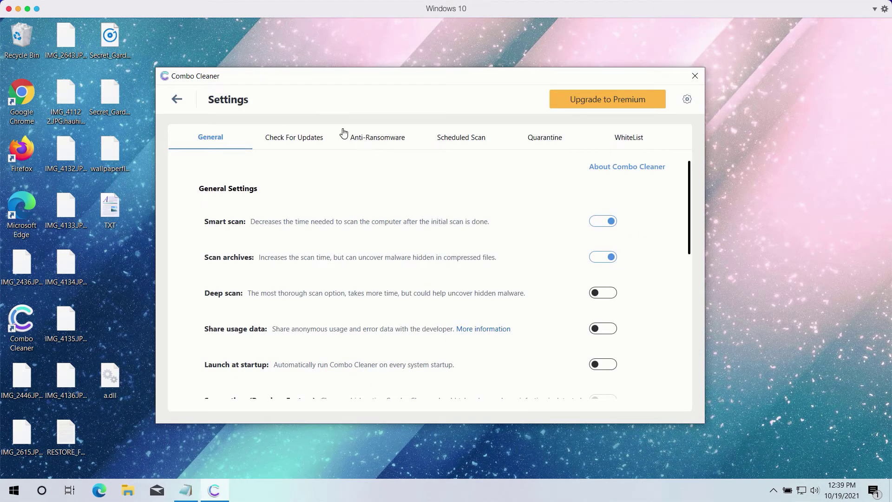
{"action": "left_click", "coordinate": [376, 144]}
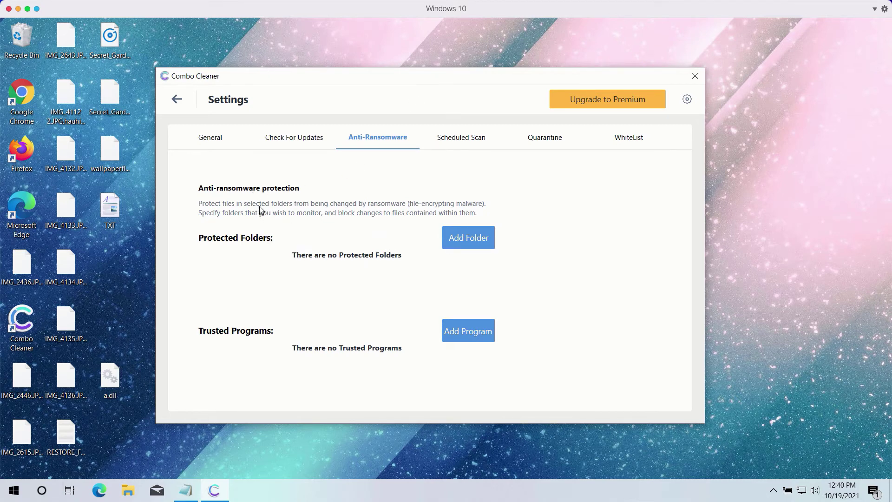
Return to the running quick scan and cancel it, confirming with Yes
{"action": "left_click", "coordinate": [177, 99]}
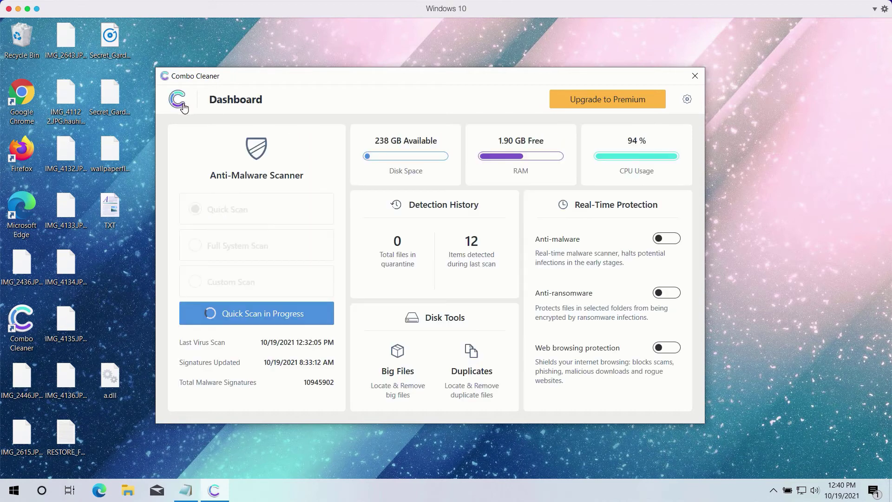
{"action": "left_click", "coordinate": [300, 318]}
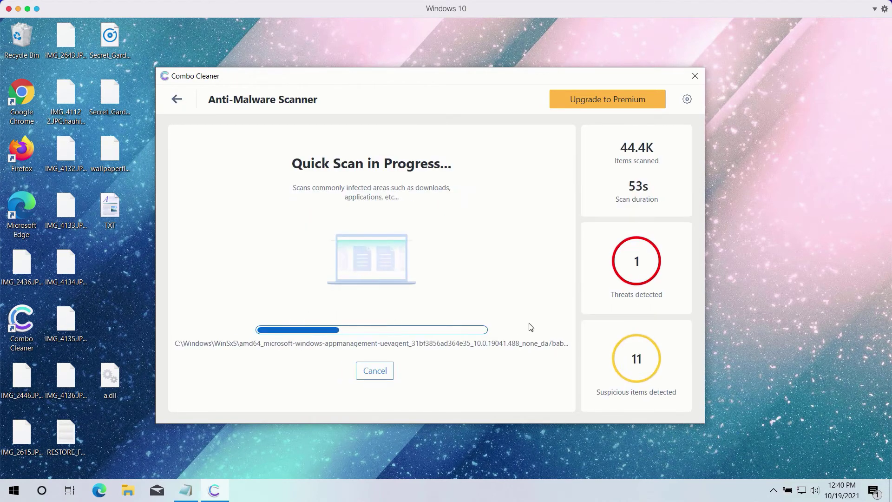
{"action": "left_click", "coordinate": [388, 372]}
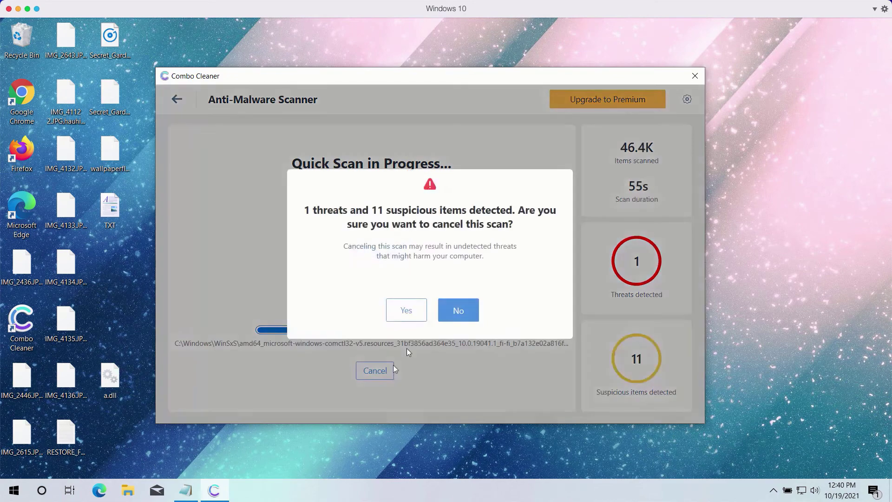
{"action": "left_click", "coordinate": [415, 318]}
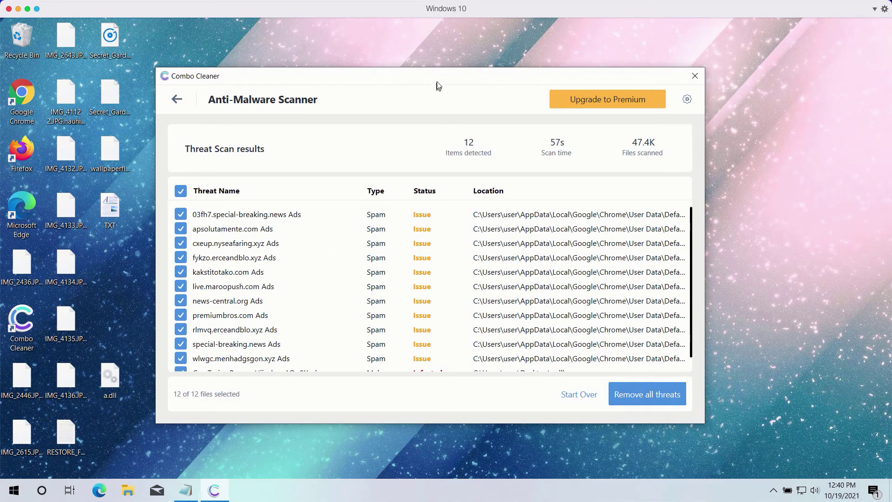
Scroll through the 12 detected items, including Gen:Trojan in a.dll
{"action": "scroll", "coordinate": [519, 301], "scroll_direction": "down", "scroll_amount": 1}
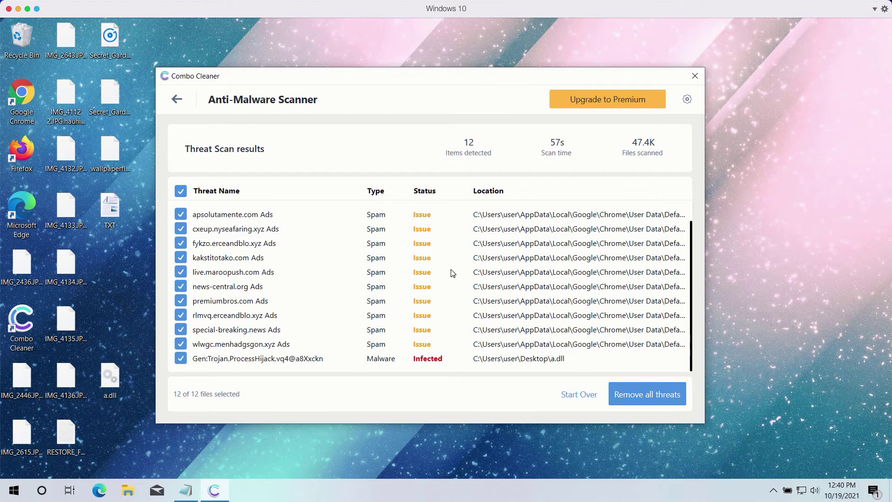
{"action": "scroll", "coordinate": [453, 273], "scroll_direction": "up", "scroll_amount": 1}
{"action": "scroll", "coordinate": [441, 275], "scroll_direction": "down", "scroll_amount": 1}
{"action": "scroll", "coordinate": [352, 289], "scroll_direction": "up", "scroll_amount": 1}
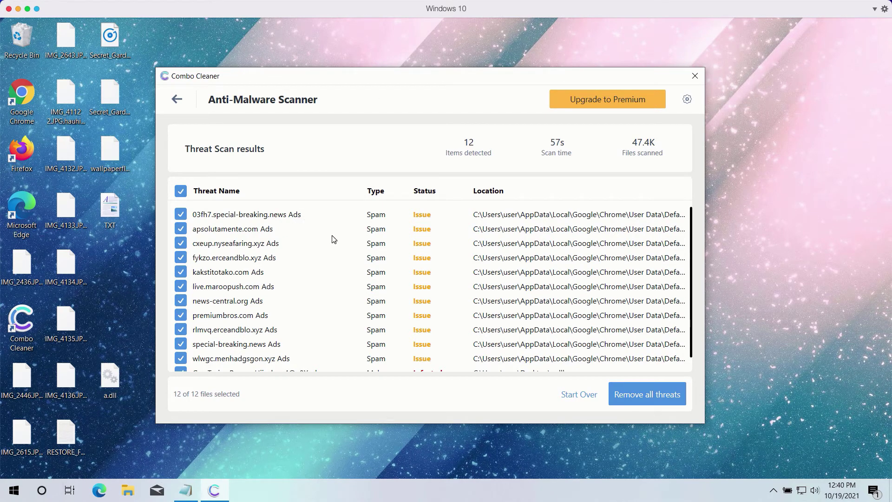
{"action": "scroll", "coordinate": [333, 239], "scroll_direction": "down", "scroll_amount": 1}
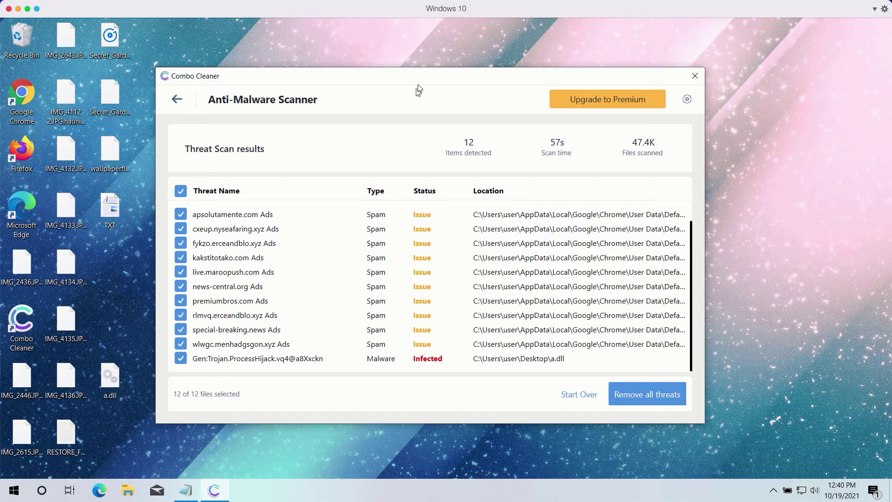